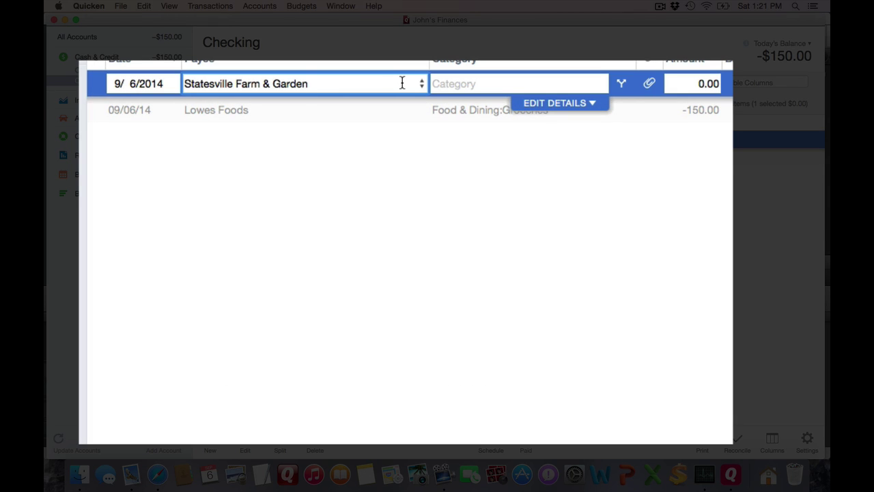
- File the 25.00 Statesville Farm & Garden payment under Home:Lawn & Garden
key("Tab")
type("Home")
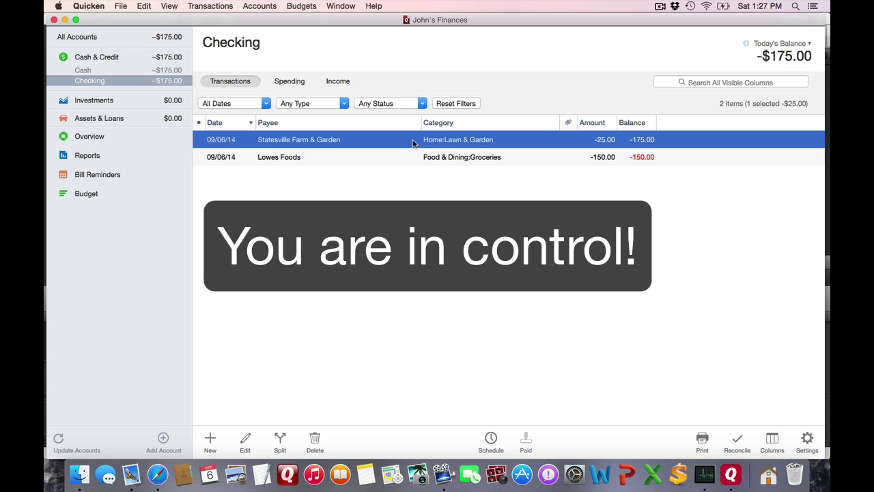
- Open the Categories window from the Window menu
left_click(352, 6)
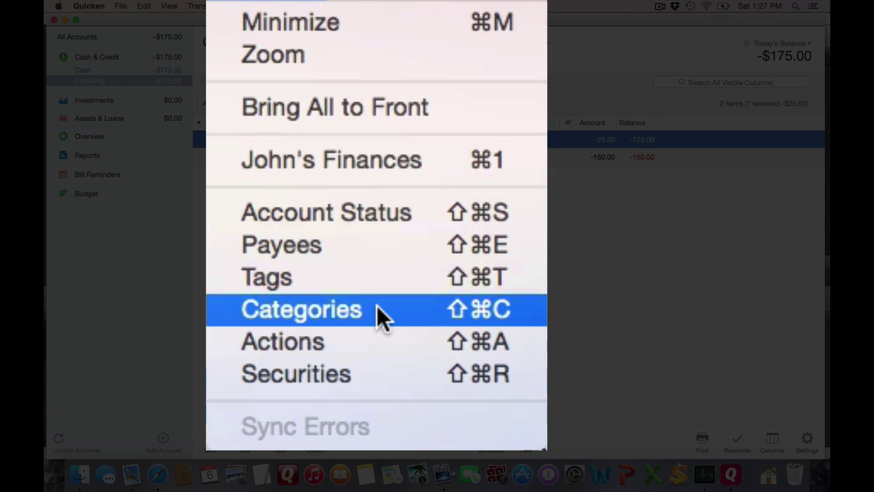
left_click(376, 109)
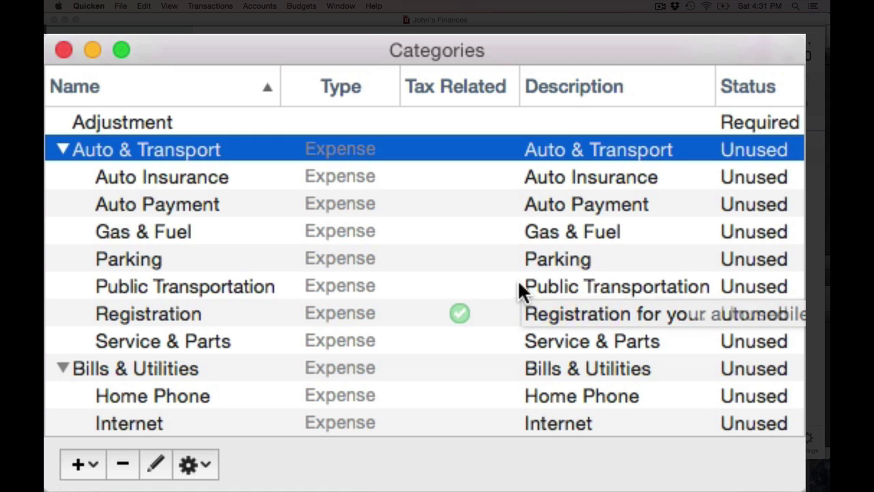
- Delete the Mobile Phone subcategory from Bills & Utilities and select Utilities
scroll(517, 287, "down", 2)
scroll(515, 293, "down", 2)
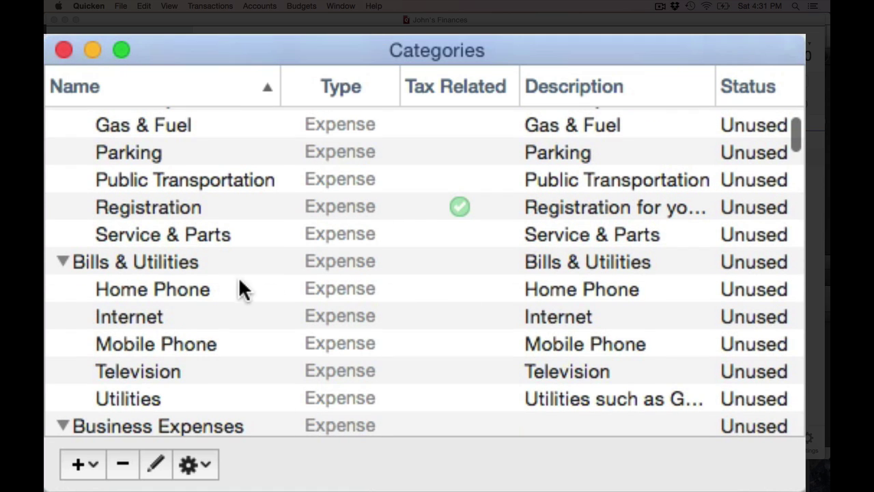
left_click(215, 342)
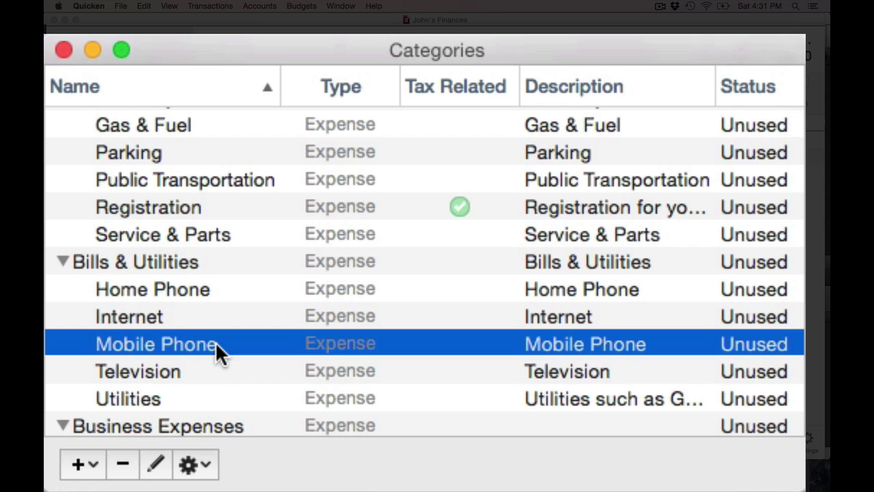
left_click(121, 470)
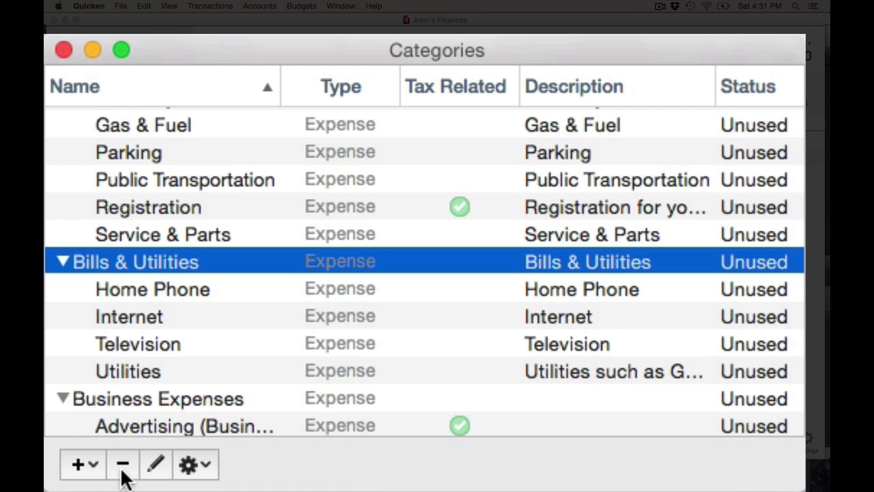
left_click(151, 371)
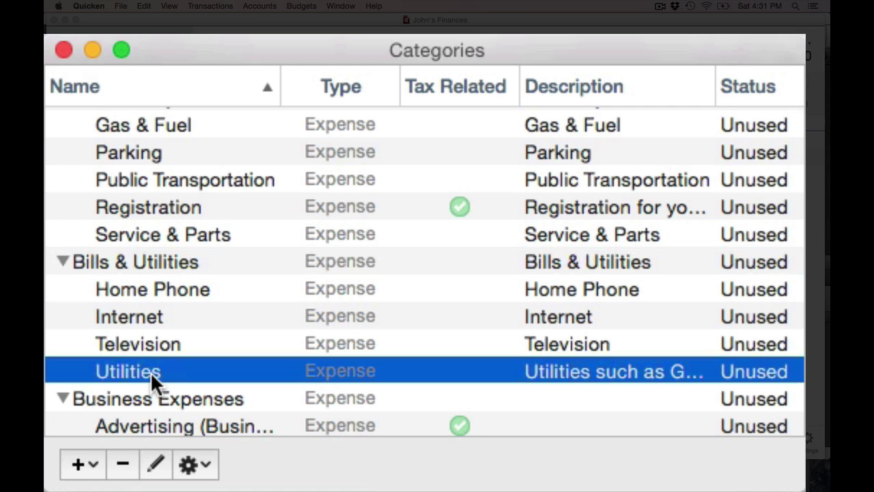
- Add a new Electric subcategory under Utilities
left_click(90, 467)
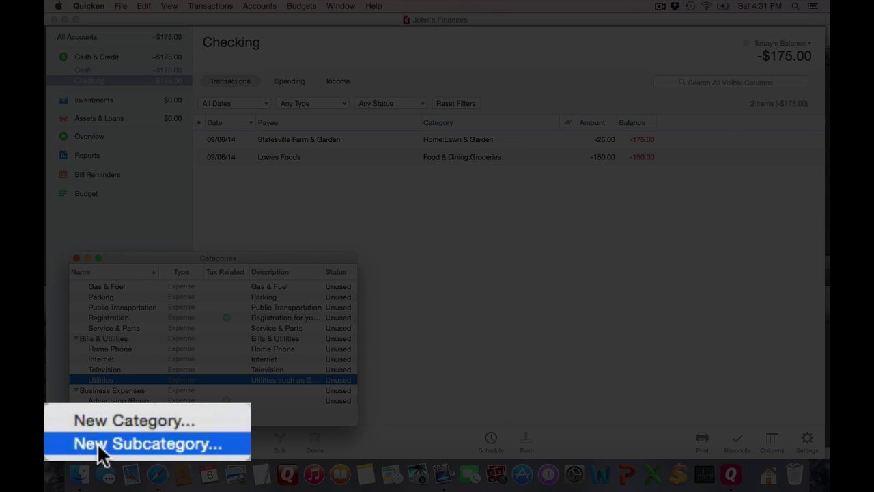
left_click(97, 442)
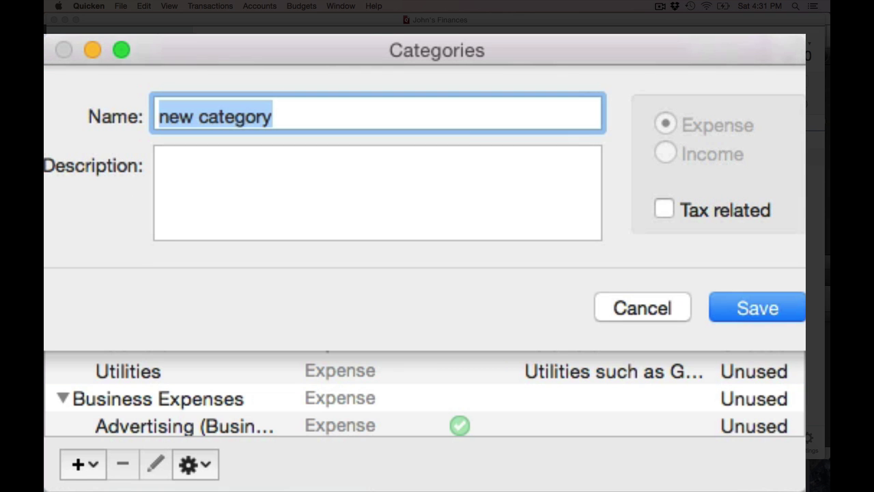
type("E")
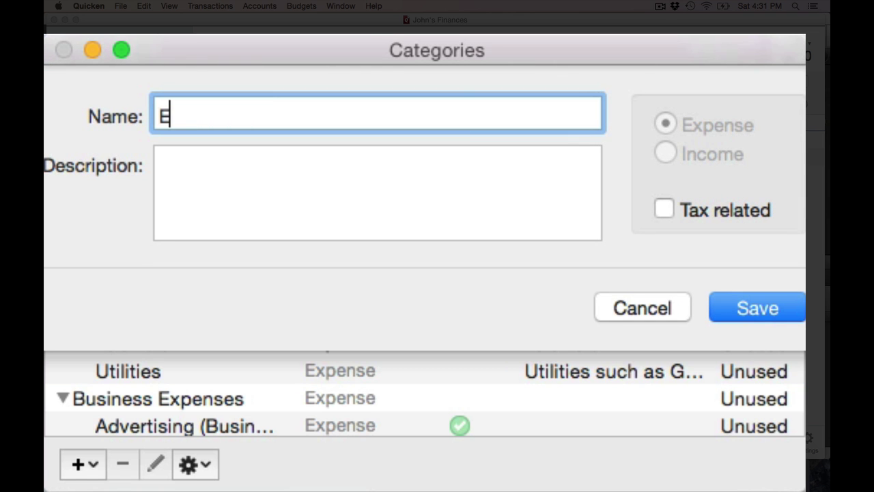
type("lectric")
key("Return")
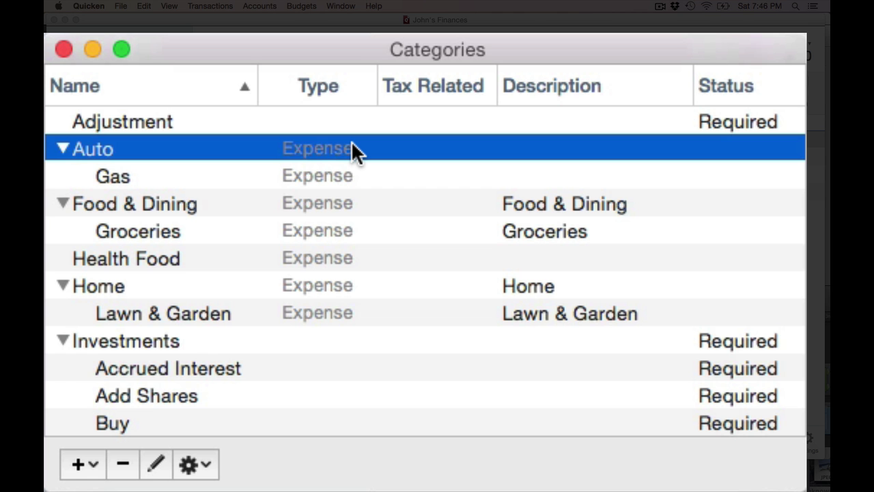
- Mark Auto as tax related with the Form 2106 Meal/entertainment expenses tax line
double_click(352, 145)
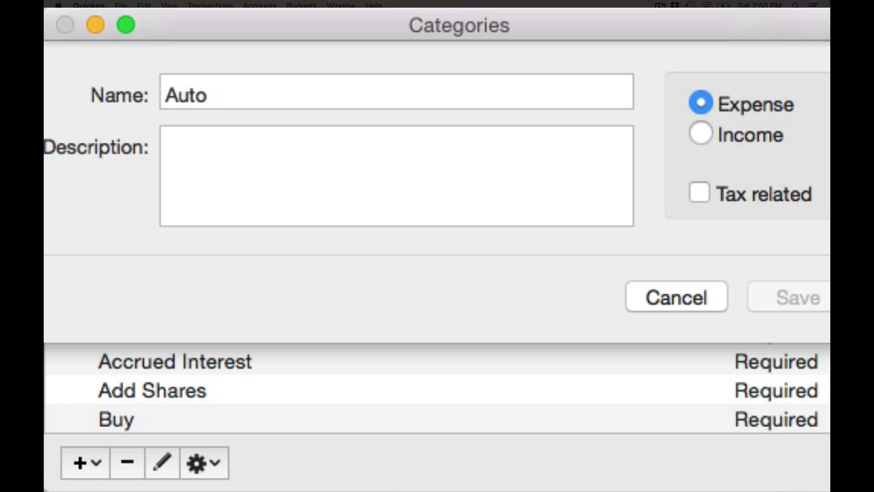
left_click(700, 192)
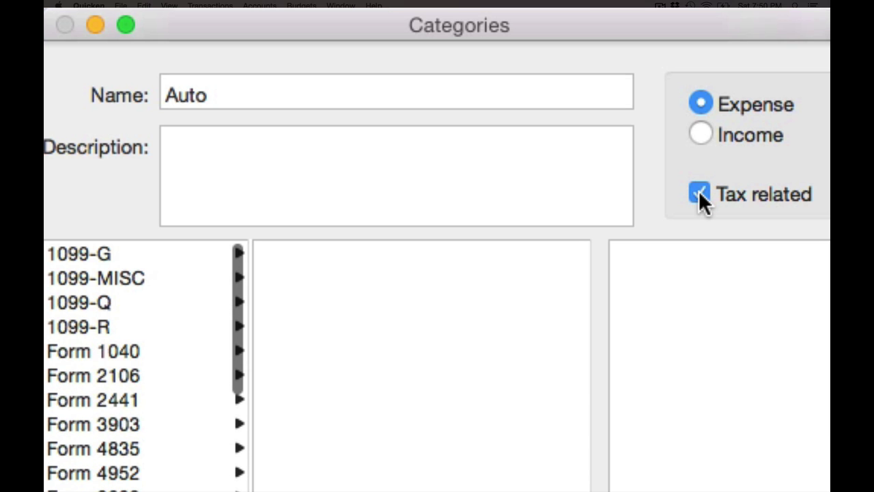
left_click(151, 373)
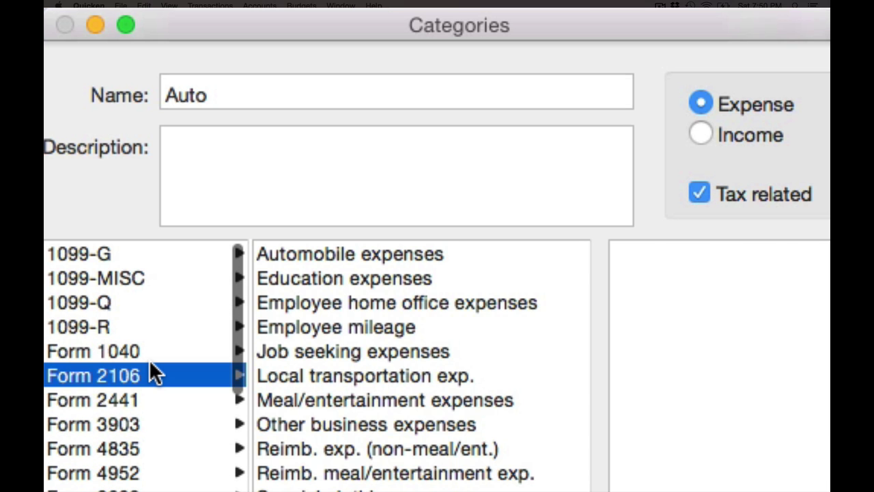
left_click(268, 401)
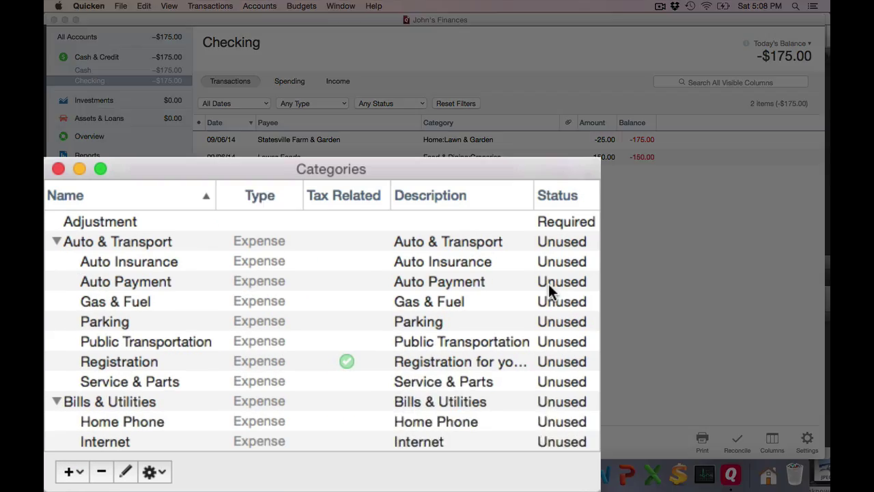
- Browse the Categories list and bring up the gear menu's unused-category options
scroll(665, 274, "down", 10)
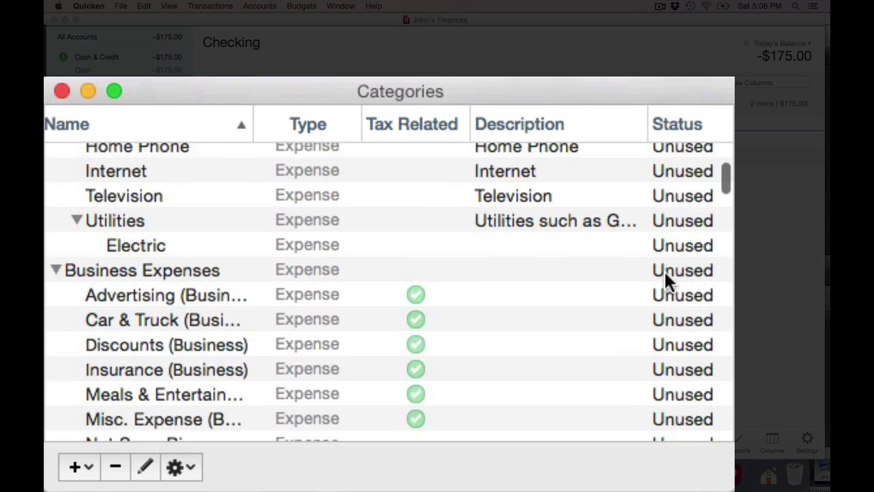
scroll(665, 273, "up", 10)
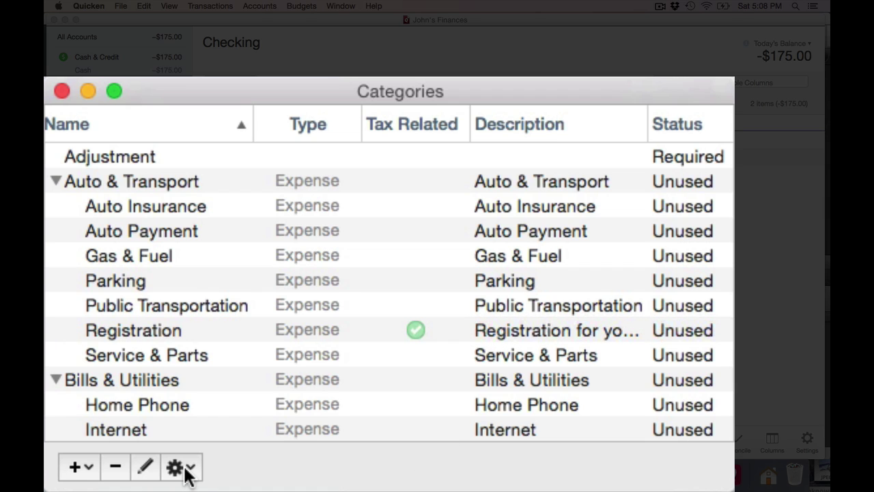
left_click(179, 468)
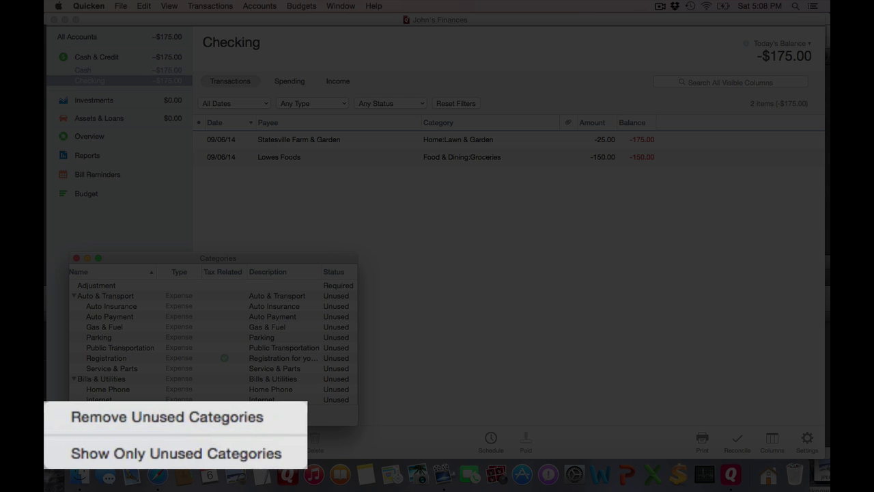
- Choose Remove Unused Categories to clear all unused categories
left_click(80, 423)
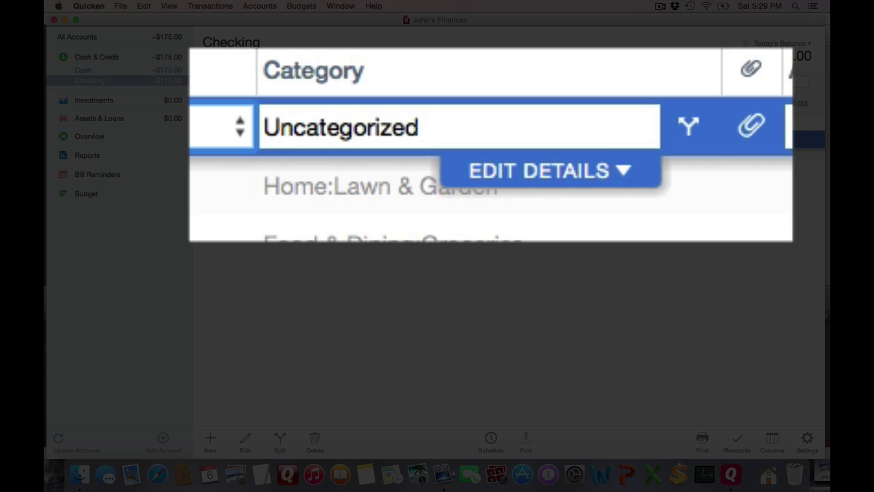
- Assign the Hardees payment to a newly created Health Food category
key("Tab")
type("Hea")
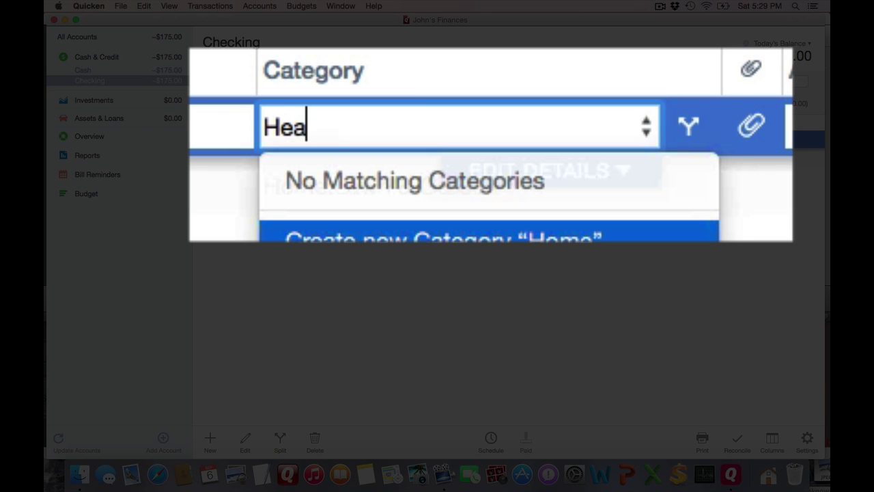
type("lth Food")
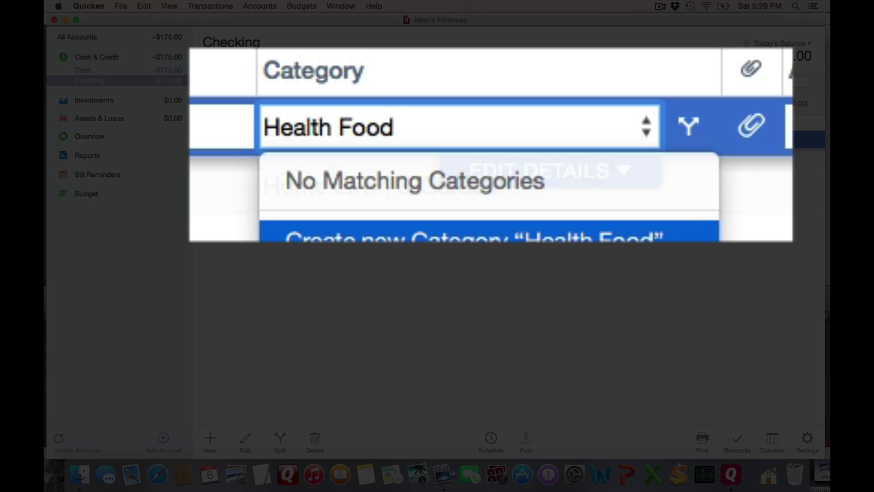
key("Return")
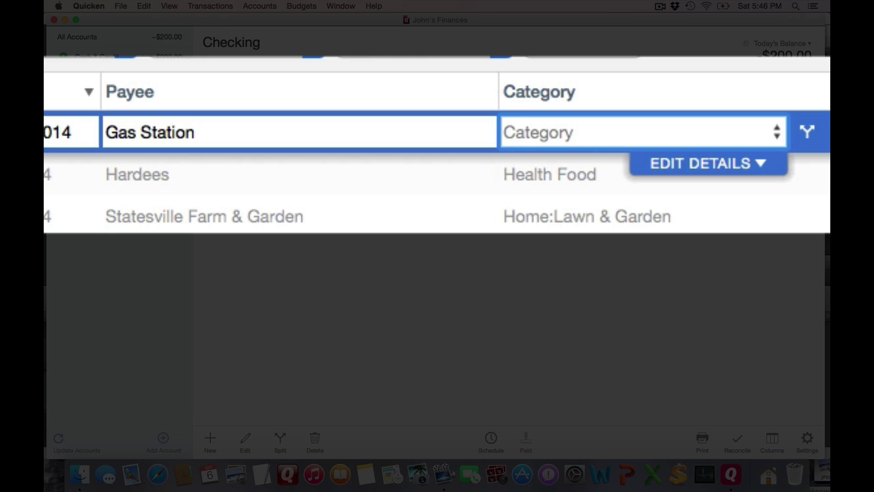
- Create the Auto:Gas category and assign it to the Gas Station transaction
type("Au")
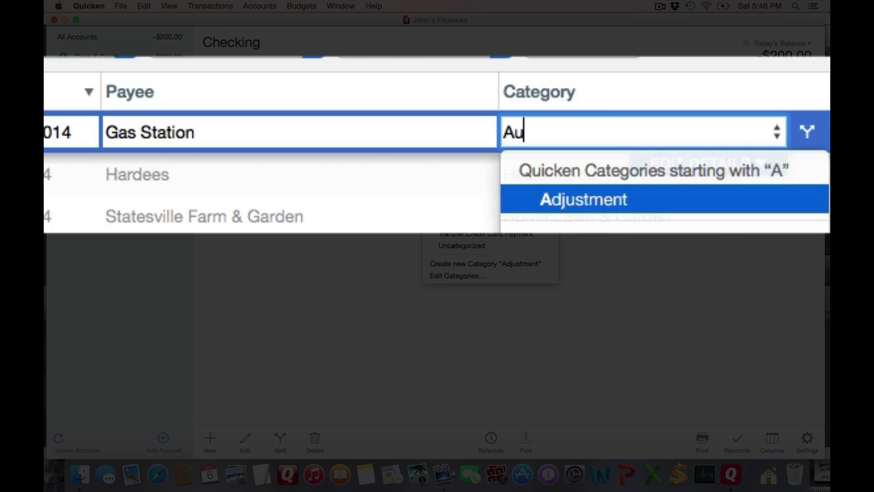
type("to:")
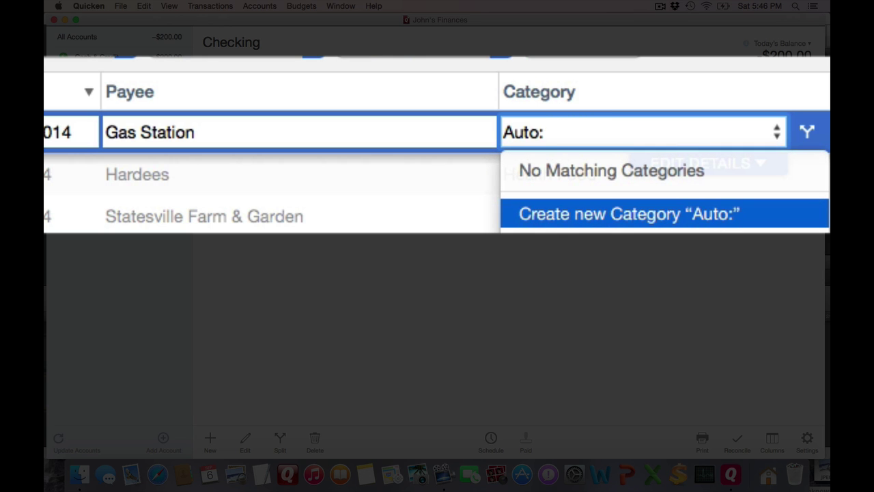
type("Gas")
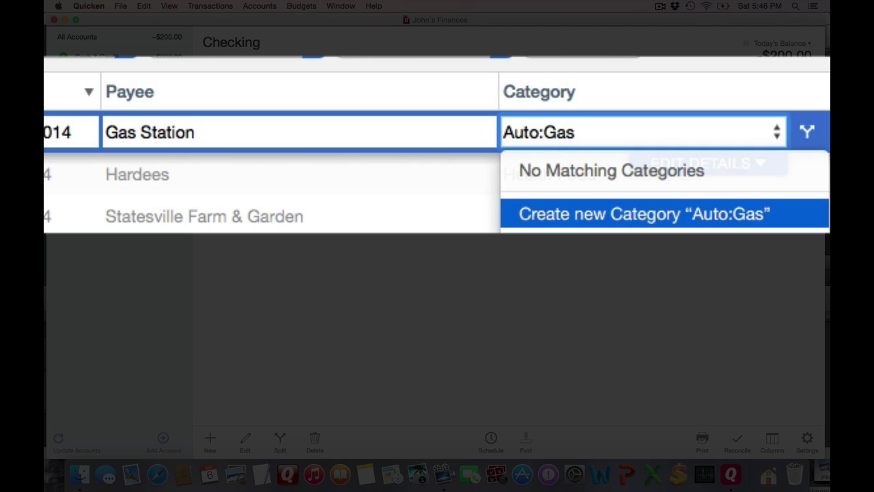
key("Return")
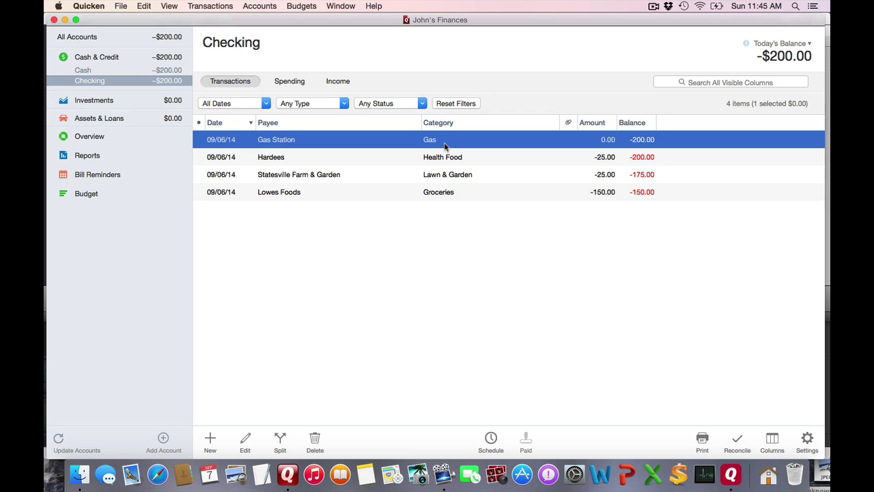
- Set Categories to Long name in General preferences, then close Preferences
key("super+comma")
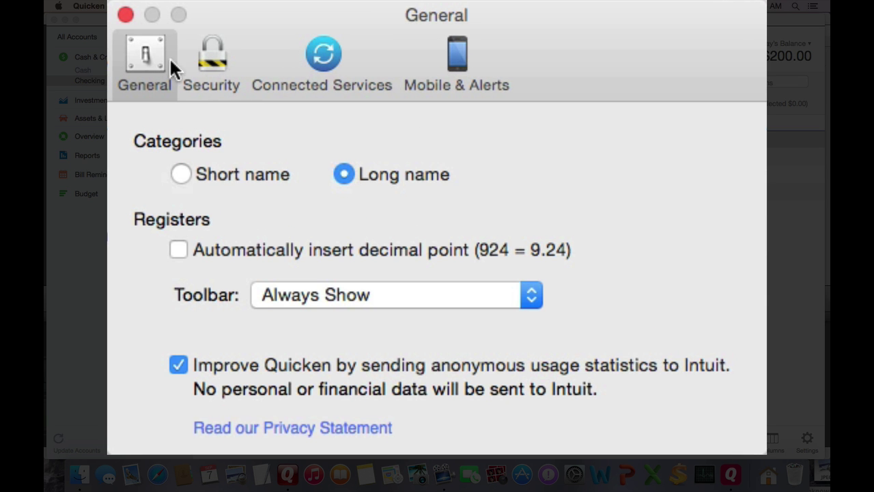
left_click(126, 14)
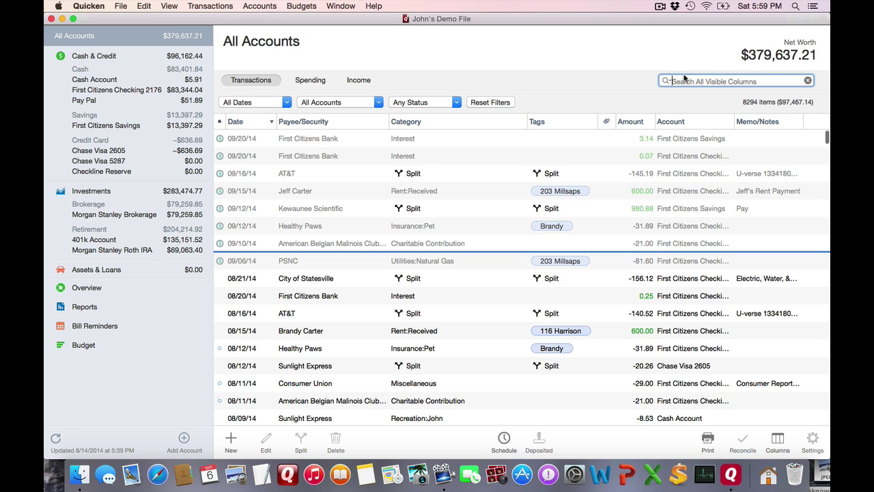
- Search all accounts for 'Groceries' and scroll through the matching transactions
type("Gr")
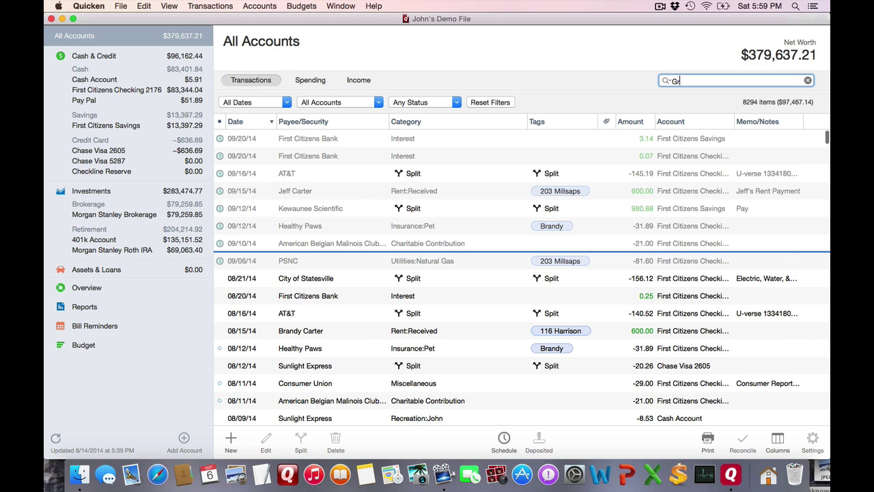
type("oceries")
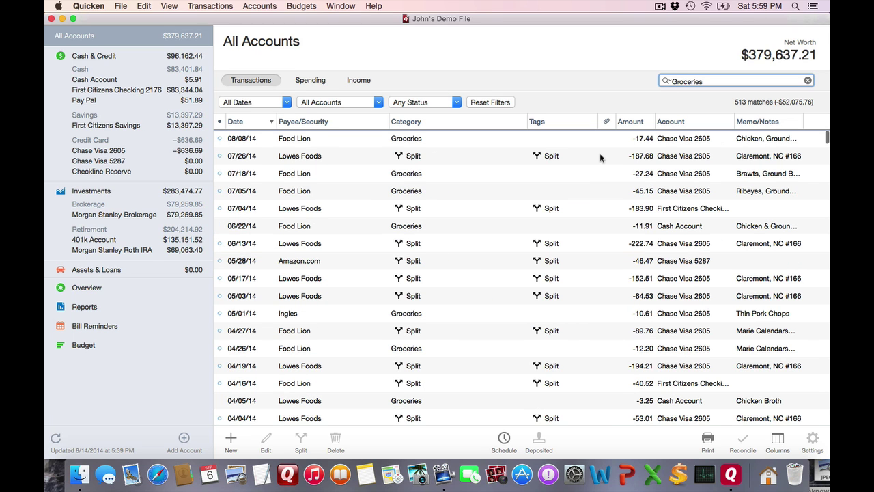
scroll(546, 186, "down", 1)
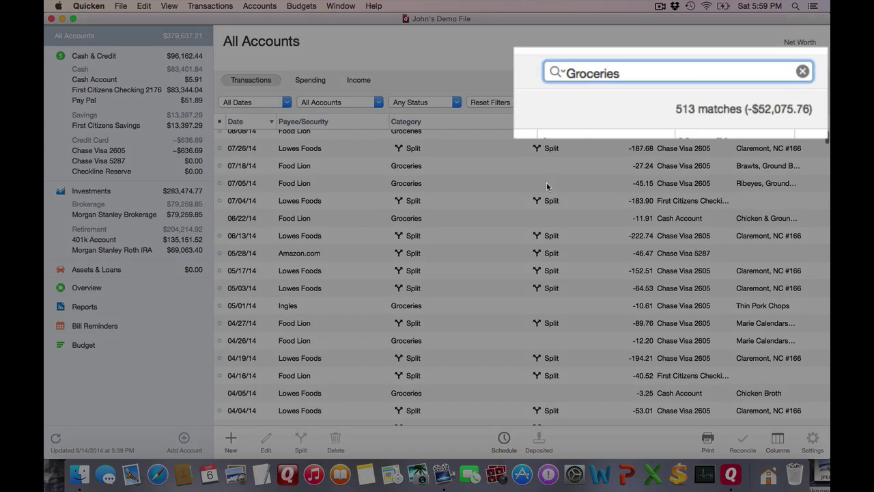
scroll(766, 174, "up", 1)
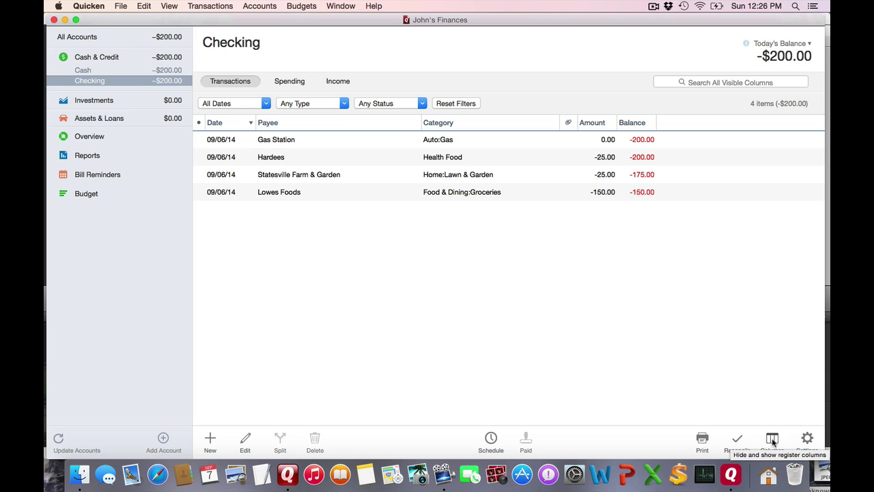
- Turn on the register's Tags column, then create and save a Camry tag on the Gas Station transaction
left_click(773, 441)
left_click(748, 440)
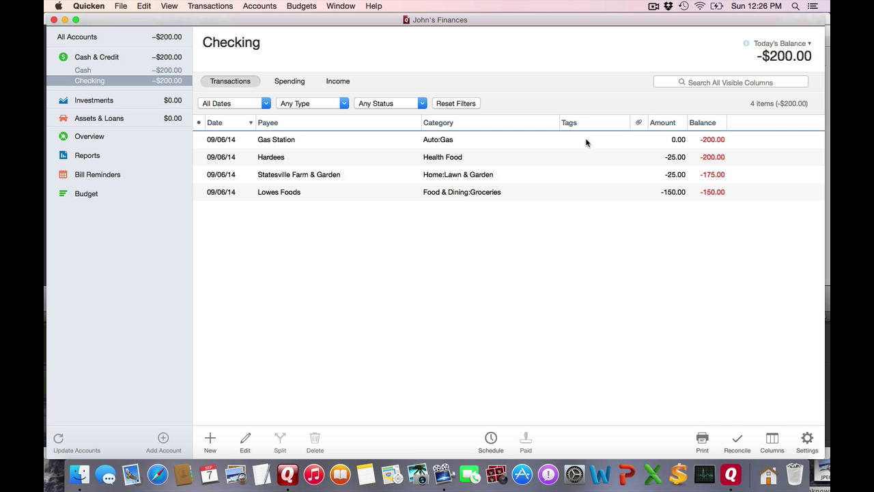
left_click(584, 140)
left_click(584, 141)
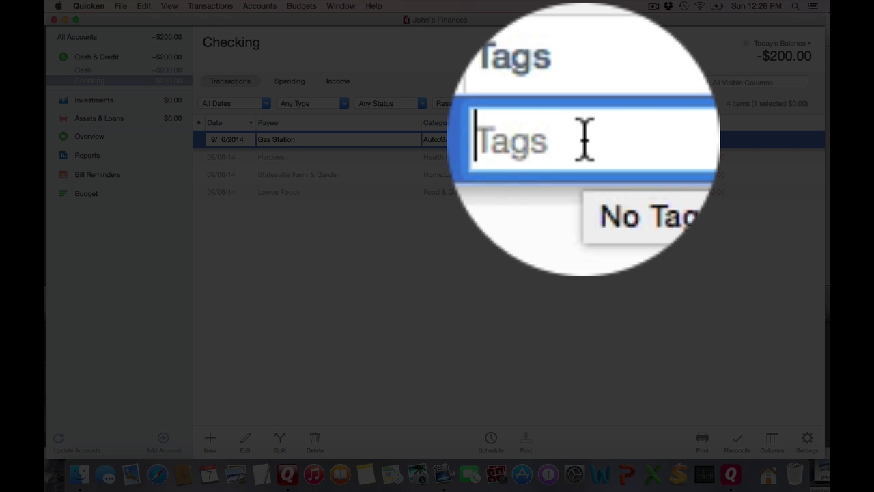
type("Camry")
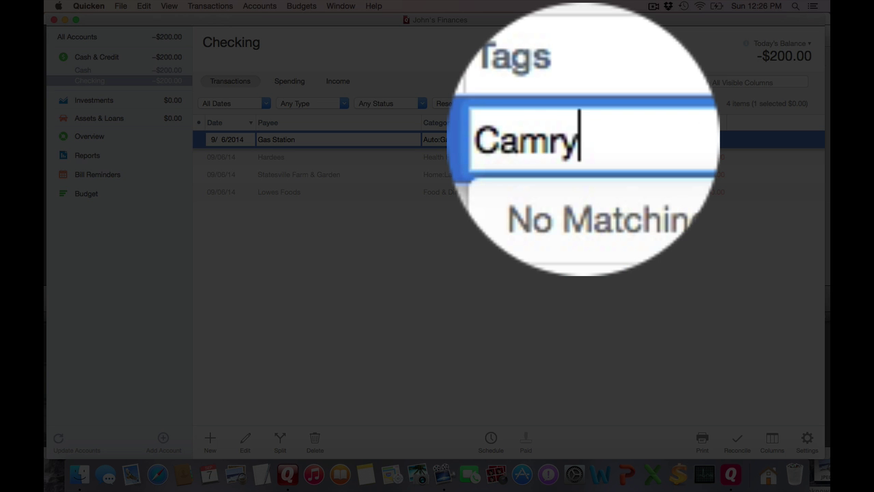
key("Return")
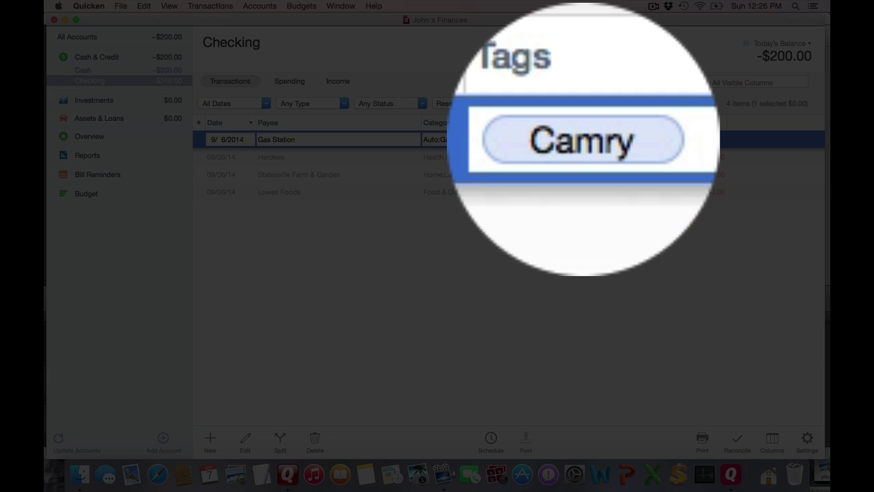
key("Return")
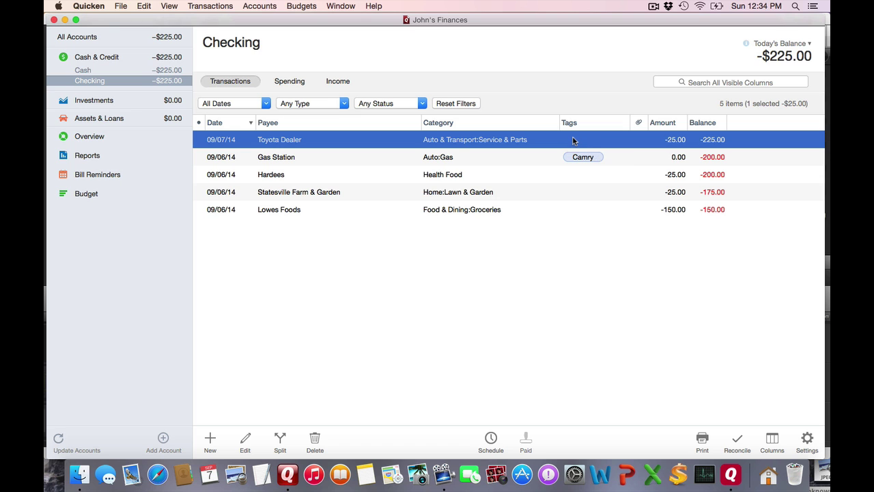
- Give the Toyota Dealer payment the existing Camry tag and save it
left_click(572, 137)
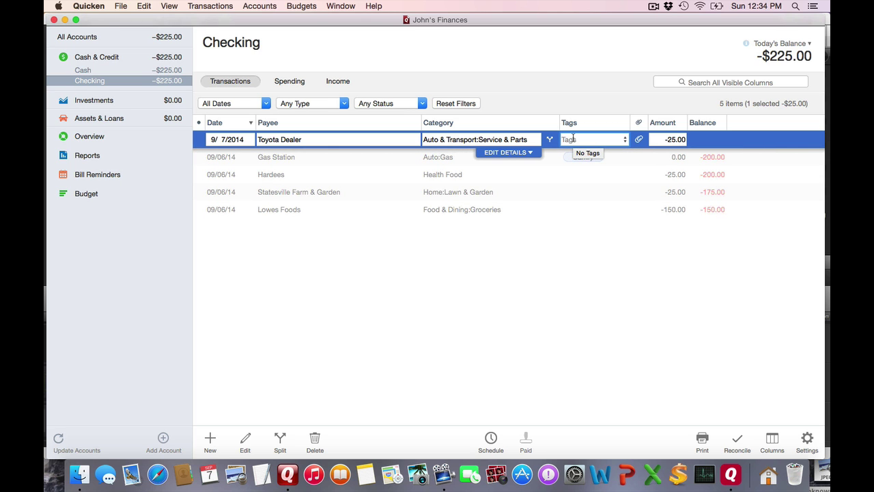
type("CamryCamr")
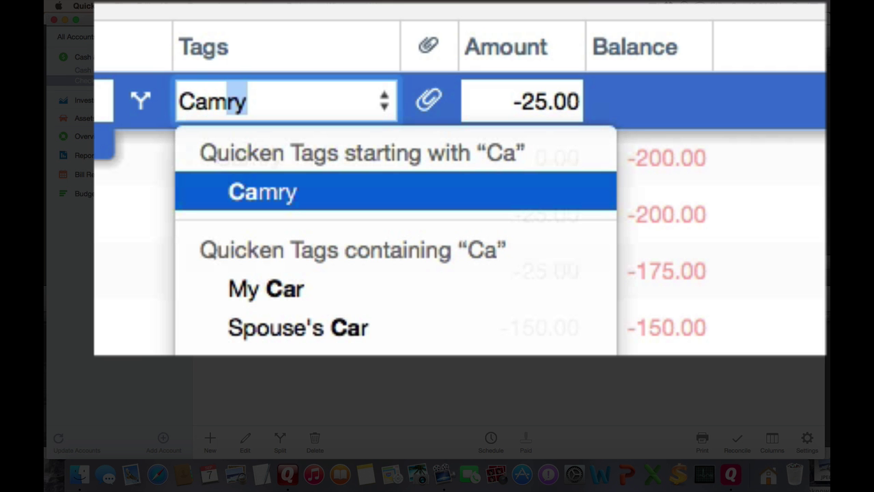
key("Tab")
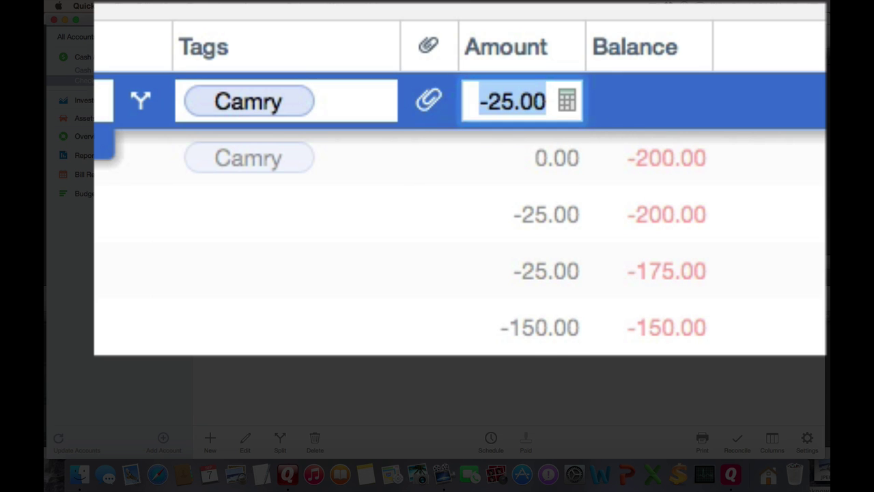
key("Return")
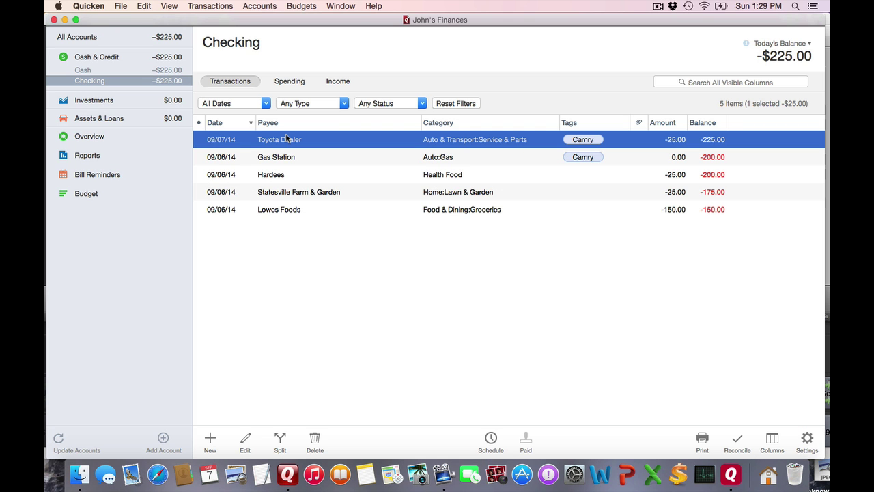
- Open the Tags list from the Window menu and scroll through all tags
left_click(345, 6)
left_click(360, 101)
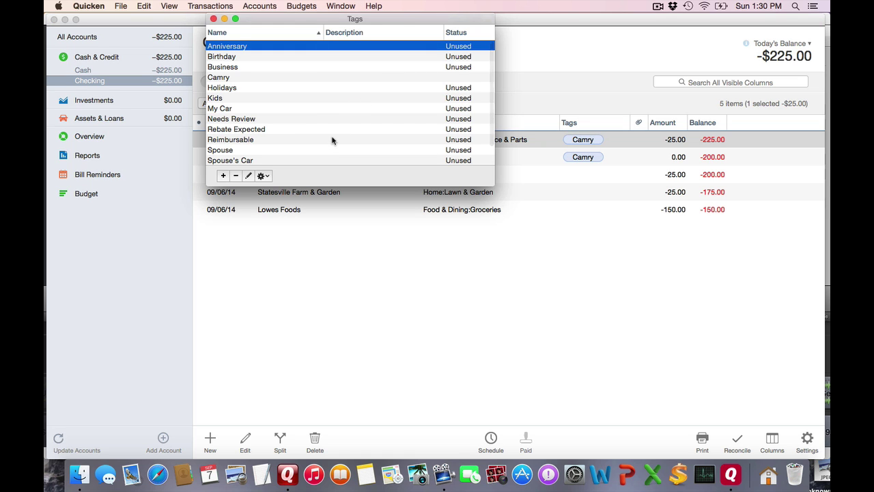
scroll(332, 140, "down", 3)
scroll(332, 140, "up", 3)
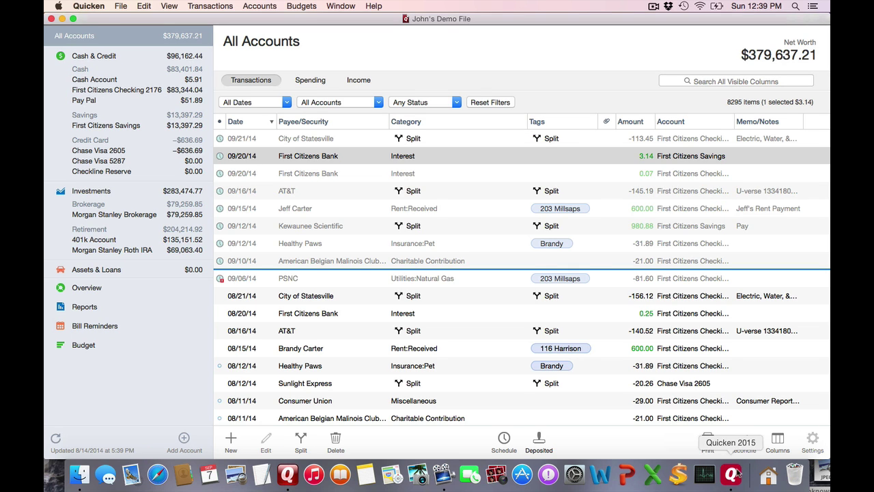
- Search all visible columns for '211 Millsaps' and scroll through the 166 matching transactions
left_click(722, 79)
type("-21")
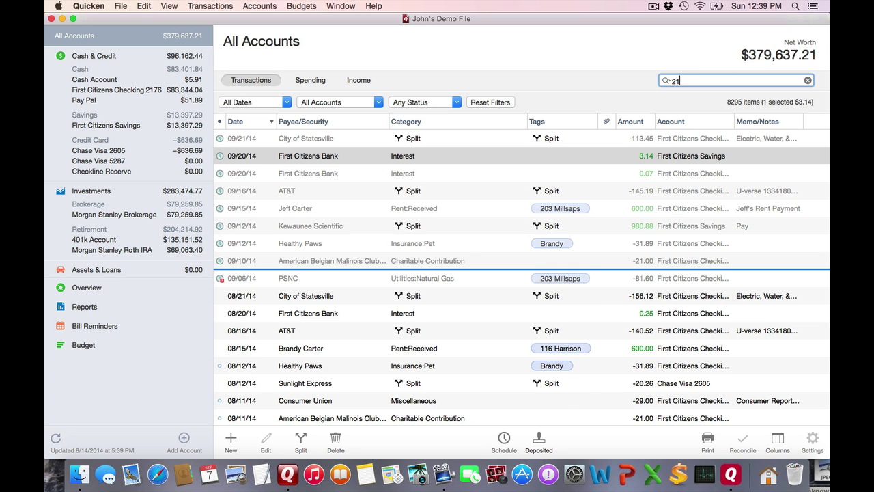
type("1")
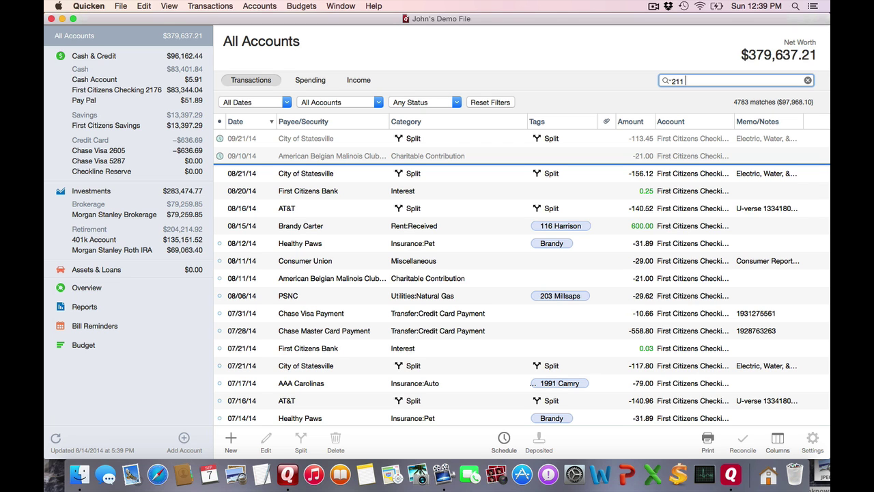
type(" Millsap")
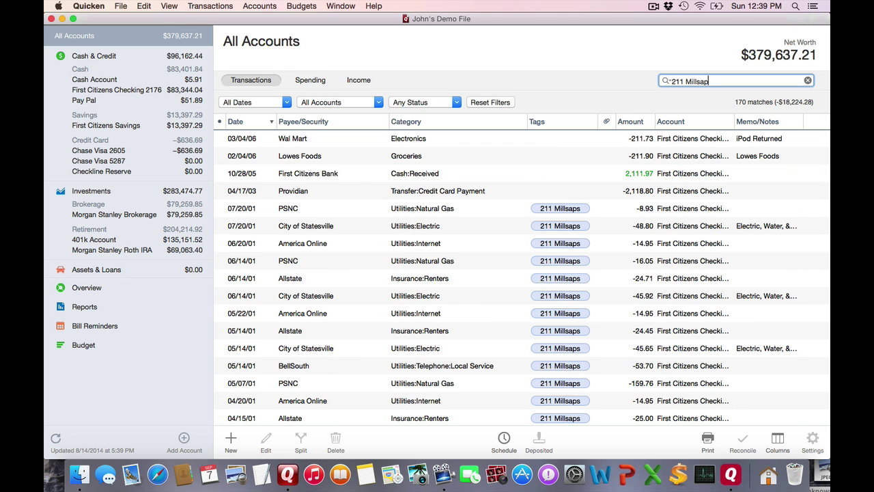
type("s")
scroll(557, 239, "down", 5)
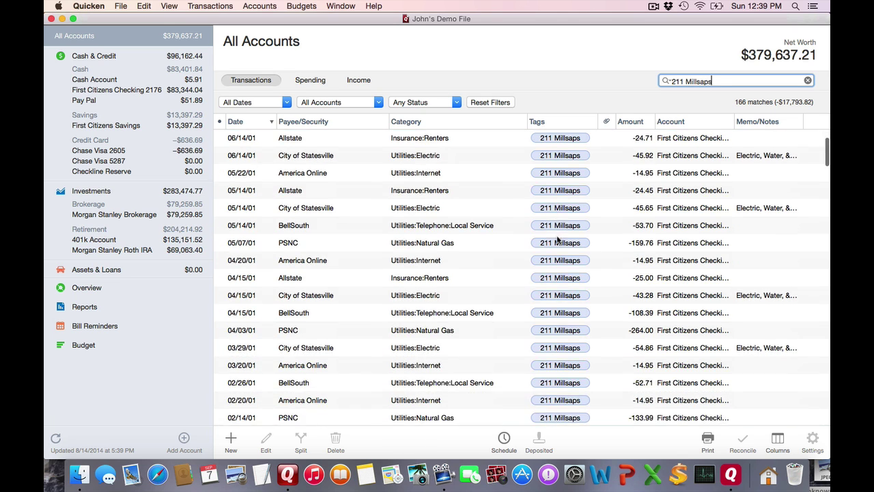
scroll(557, 239, "down", 5)
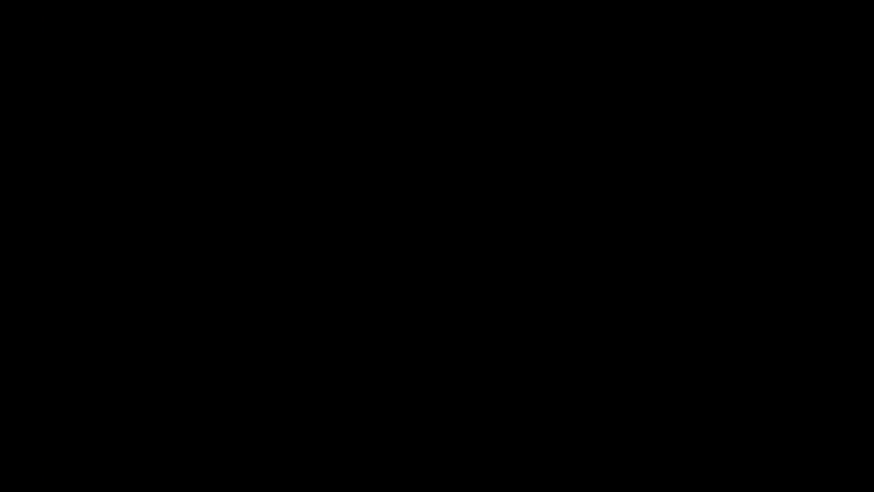